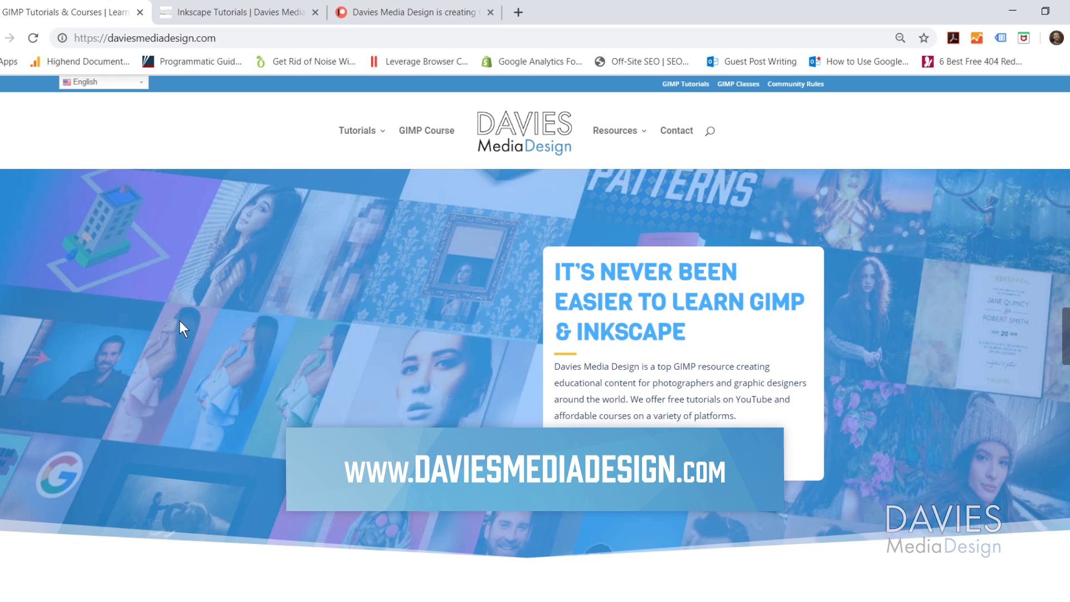
Scroll down through the Davies Media Design homepage
scroll(181, 318, "down", 10)
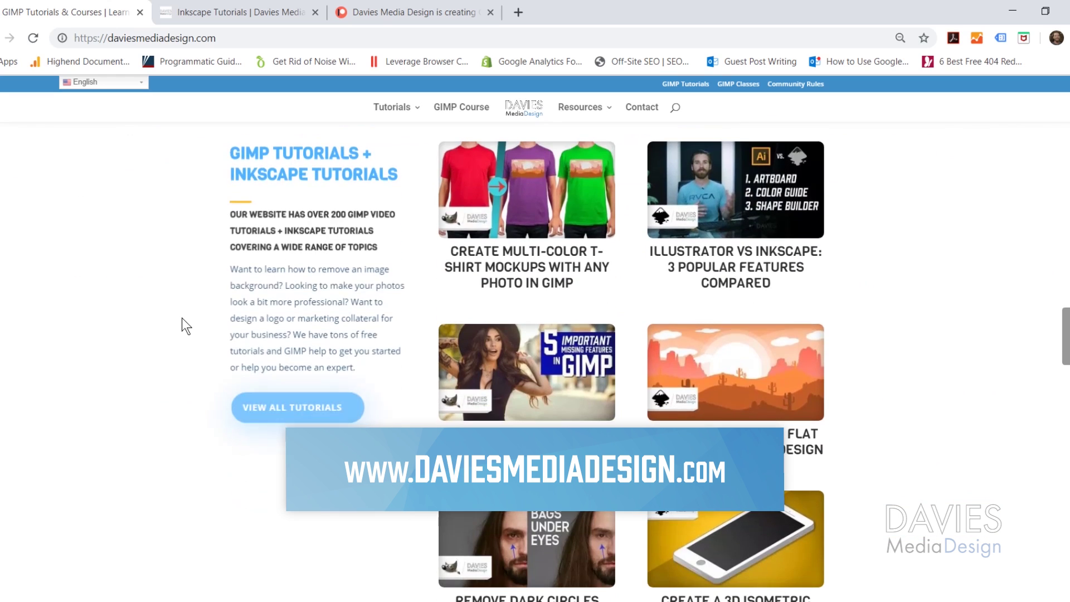
scroll(181, 318, "down", 9)
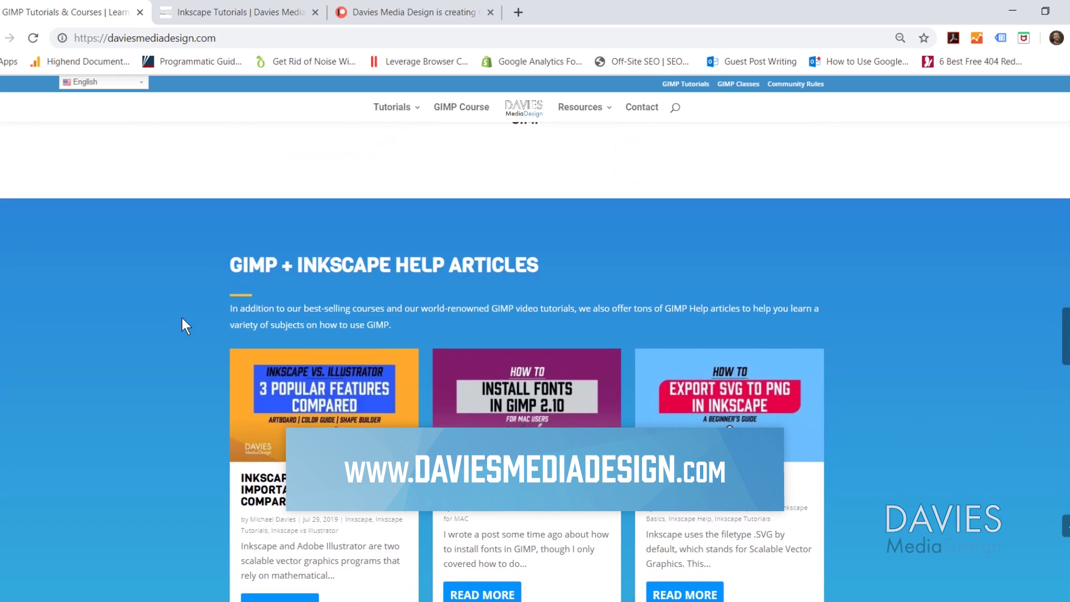
scroll(181, 323, "down", 10)
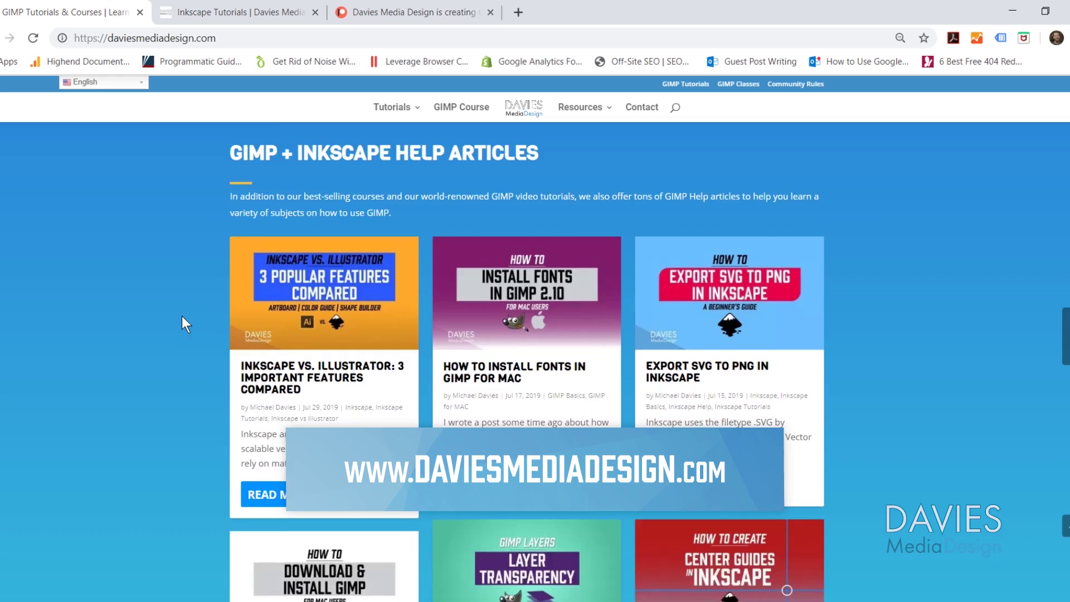
scroll(182, 315, "down", 6)
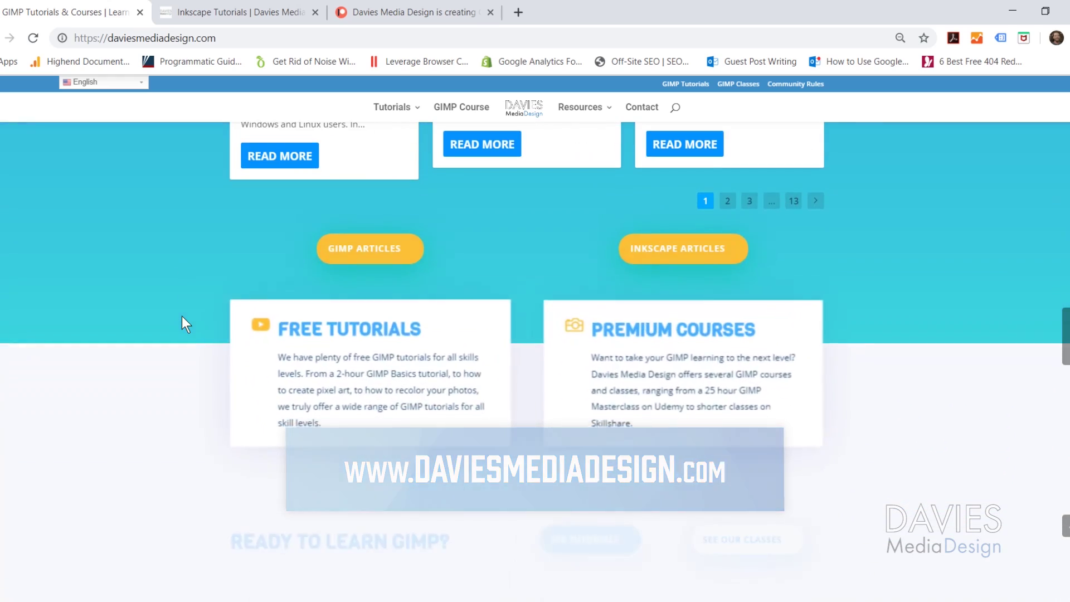
Browse down the Inkscape Tutorials page in the next browser tab
key("ctrl+Tab")
scroll(216, 314, "down", 11)
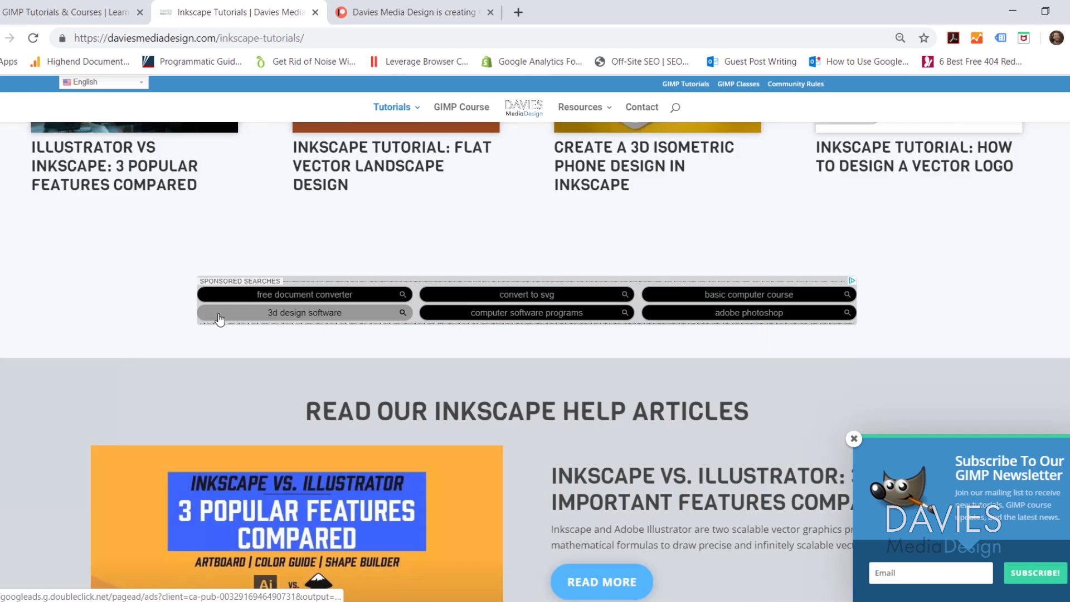
scroll(218, 321, "down", 3)
scroll(219, 320, "down", 12)
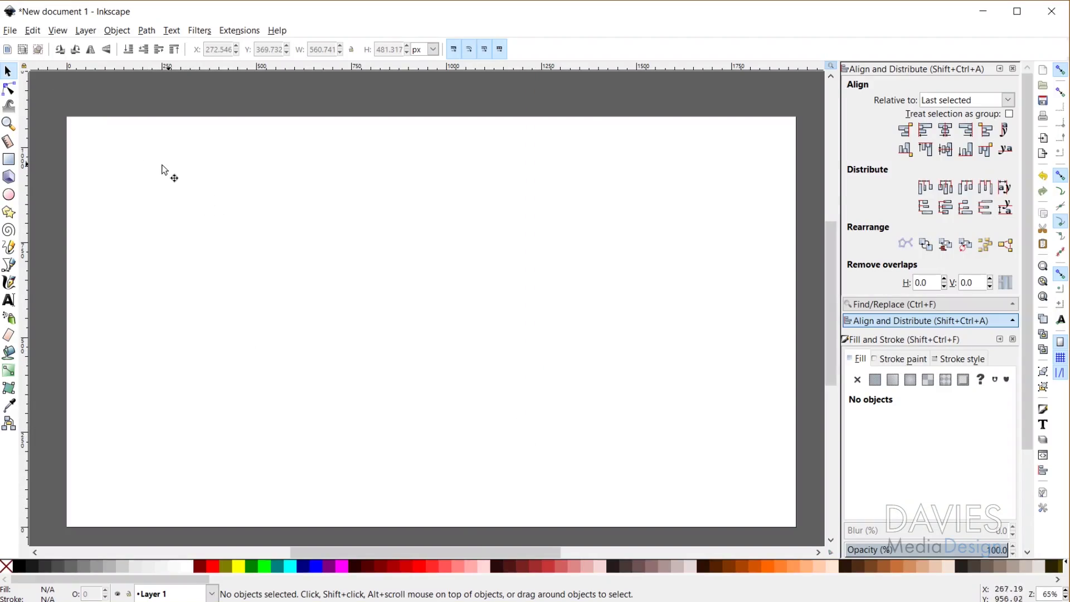
left_click(10, 30)
left_click(88, 248)
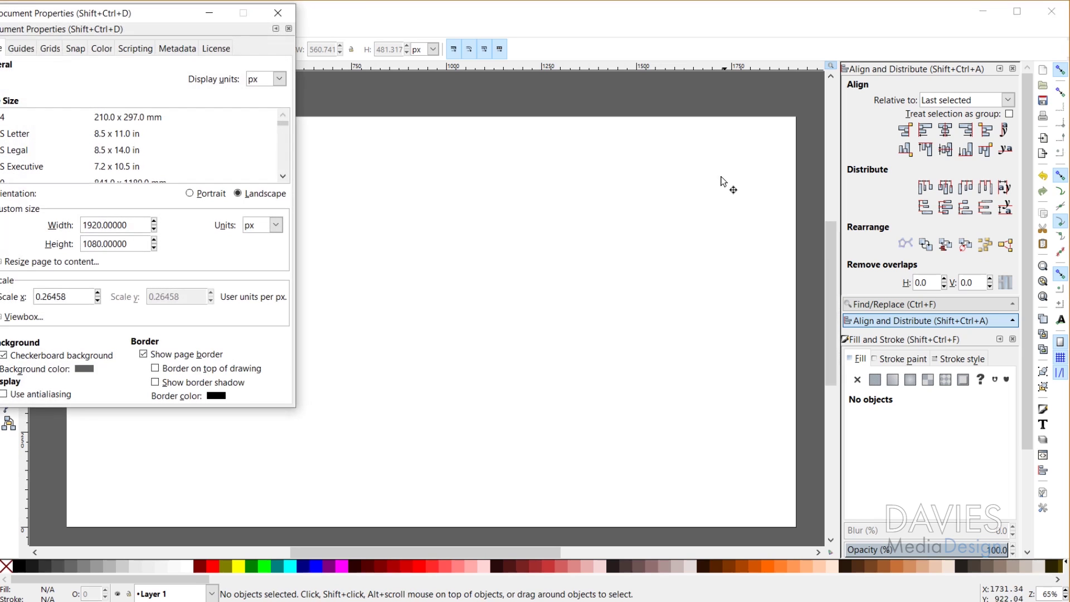
left_click_drag(182, 10, 706, 80)
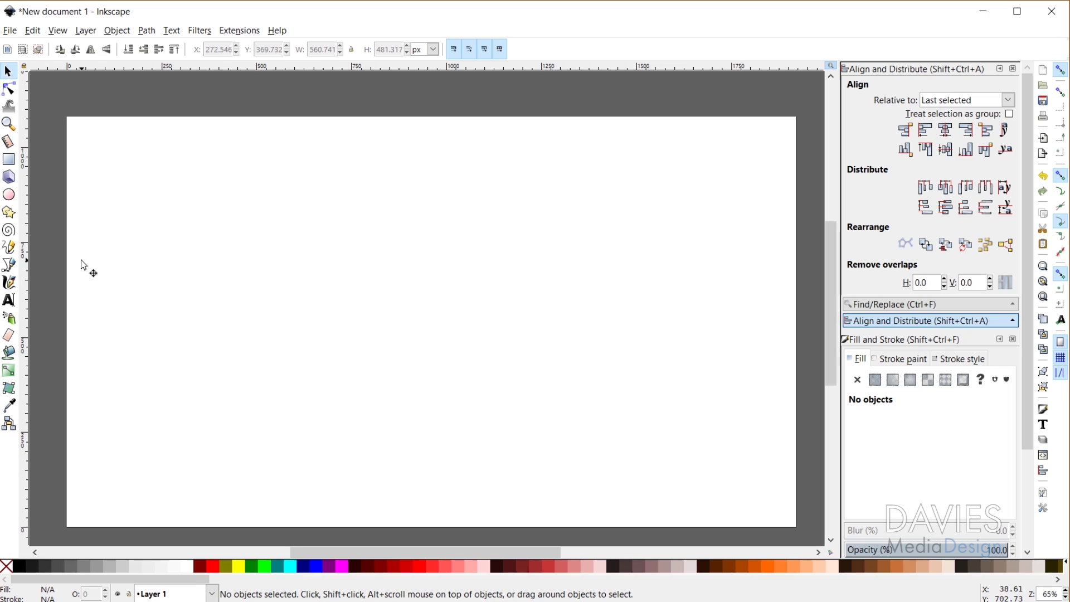
Draw a black rectangle from the page's top-left corner and make its corners square
left_click(10, 161)
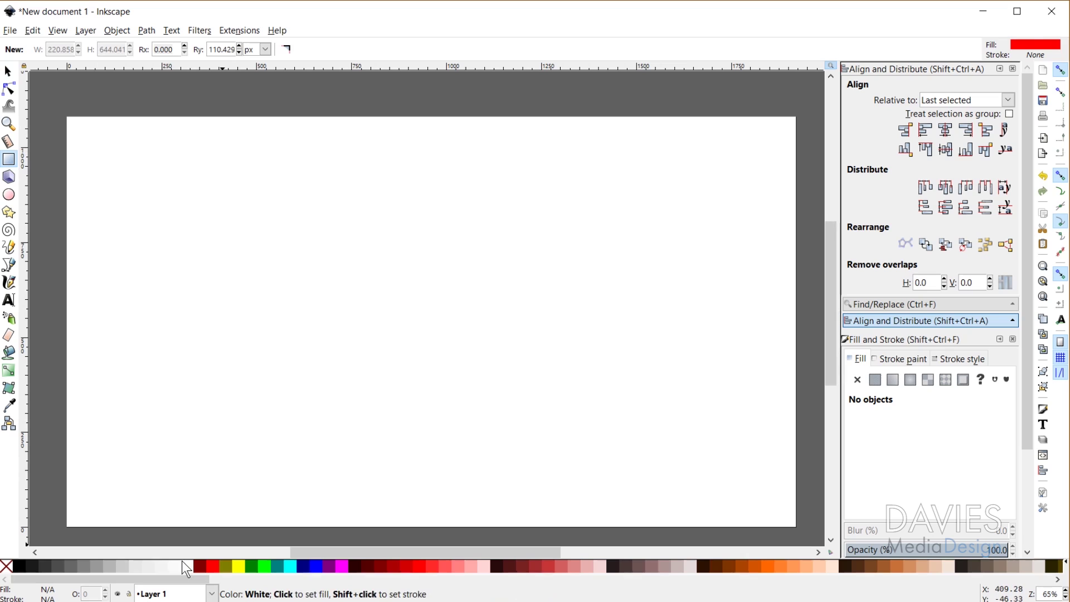
left_click(22, 567)
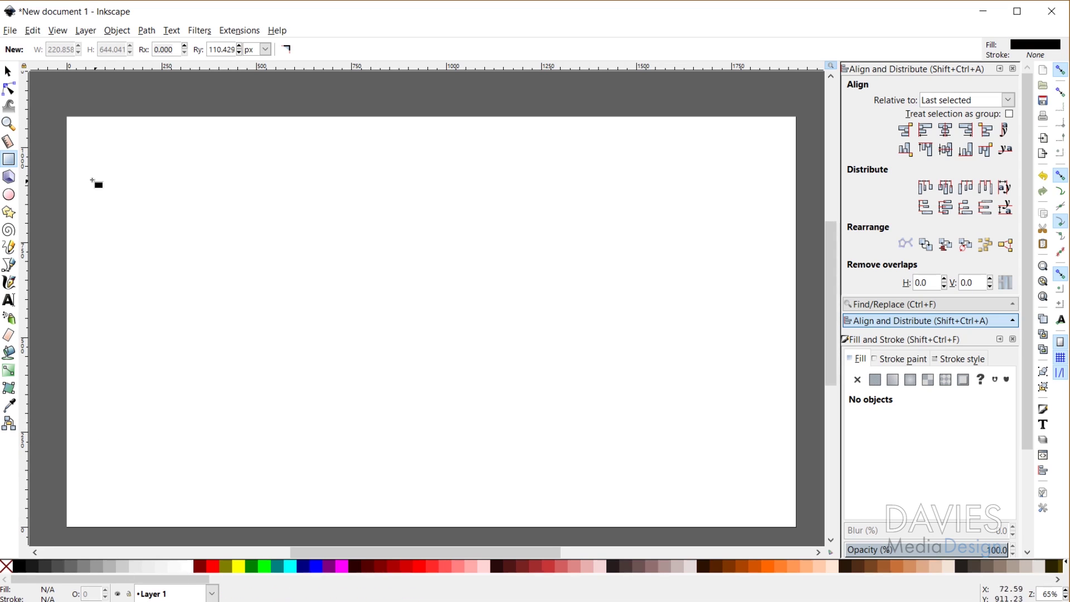
left_click_drag(67, 117, 537, 339)
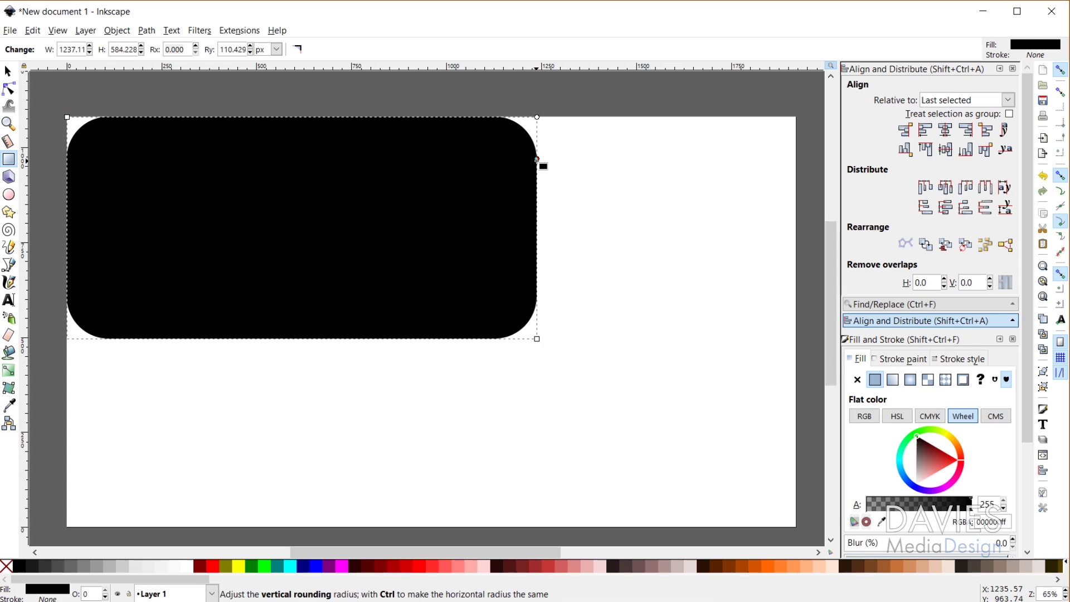
left_click_drag(537, 158, 538, 117)
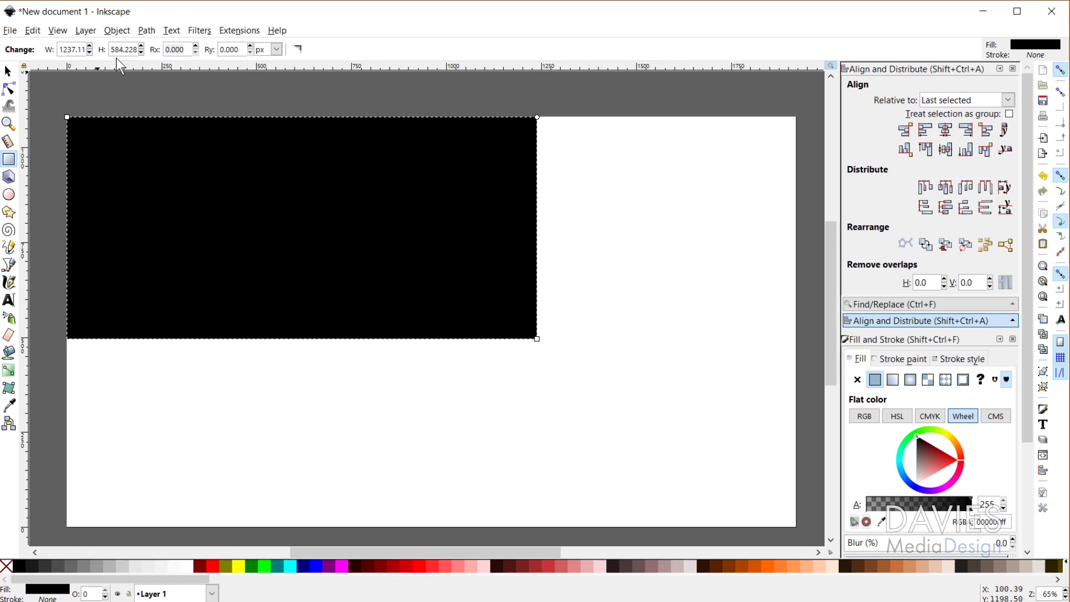
Size the rectangle to W 960 and H 540 px
double_click(64, 49)
key("Tab")
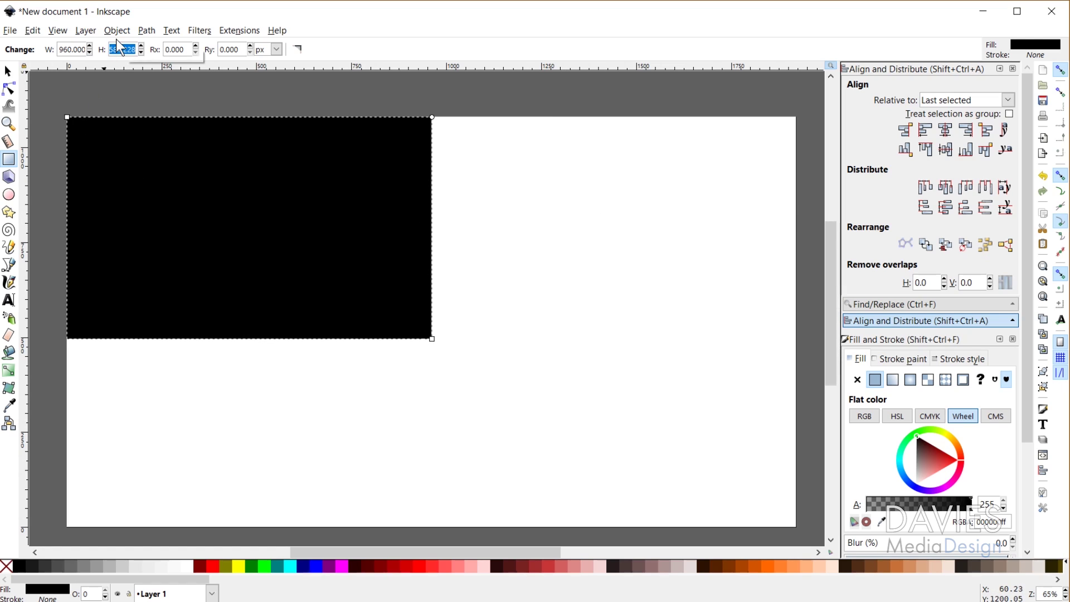
type("540")
key("Tab")
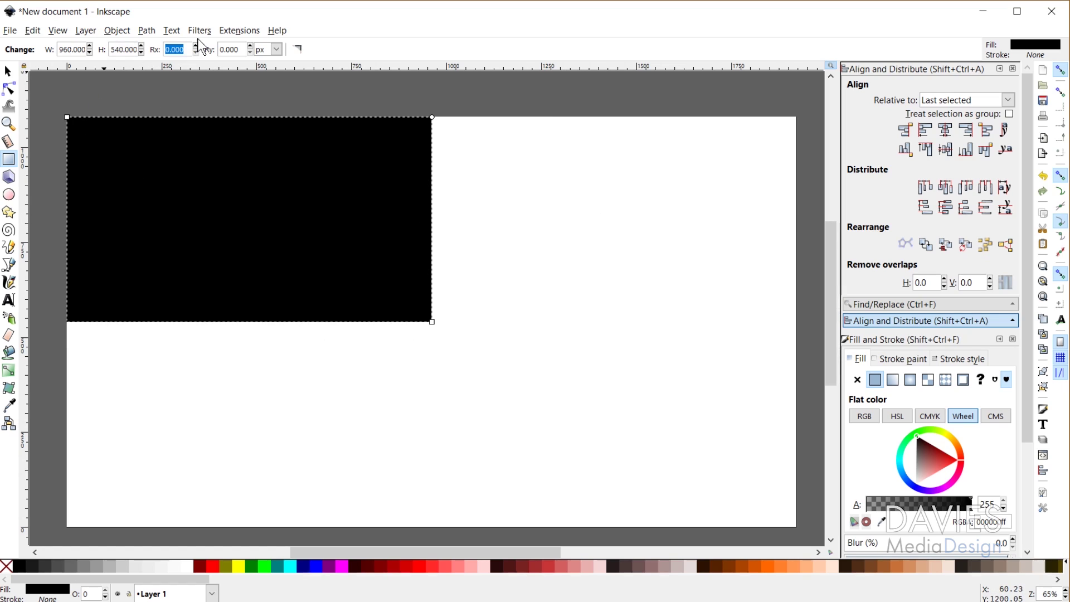
Select the rectangle with the Selector and enable Snap to page border
left_click(8, 72)
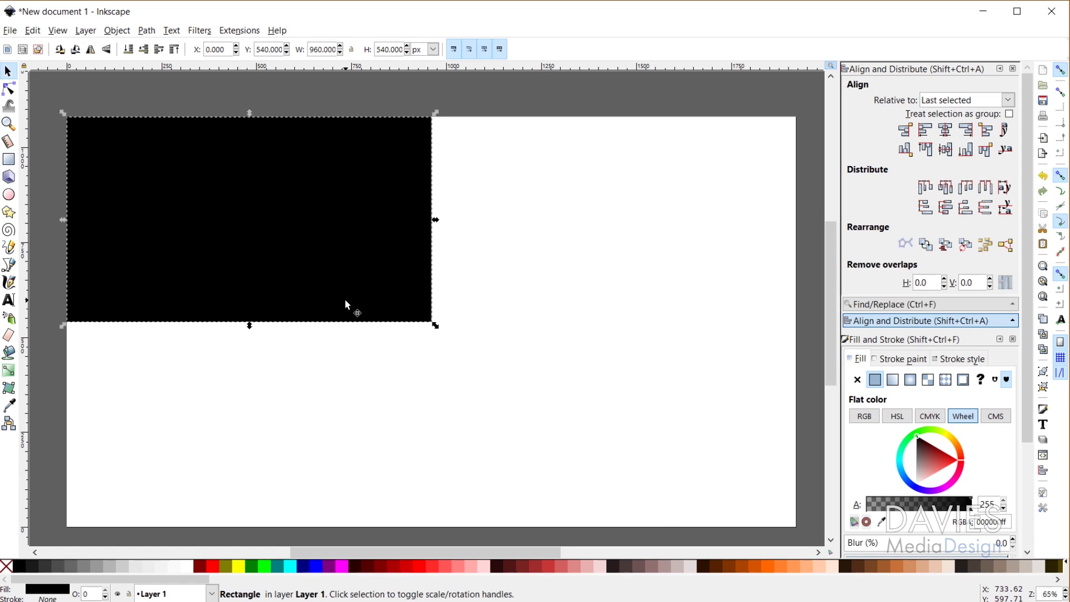
key("ctrl+f")
left_click_drag(344, 298, 301, 226)
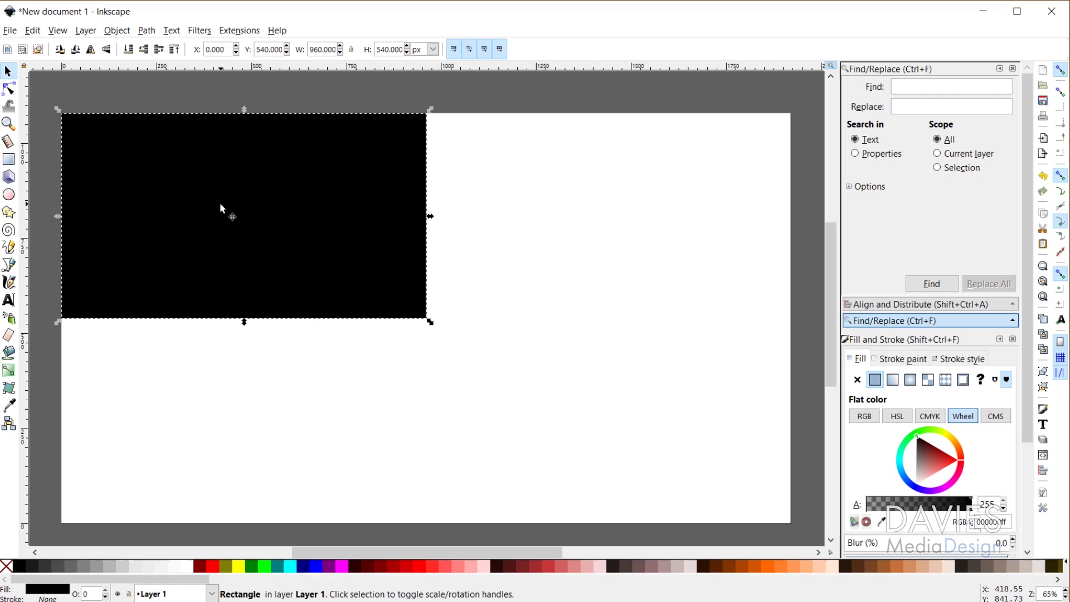
left_click(1059, 342)
Convert the rectangle into guides with Object > Objects to Guides
left_click(119, 30)
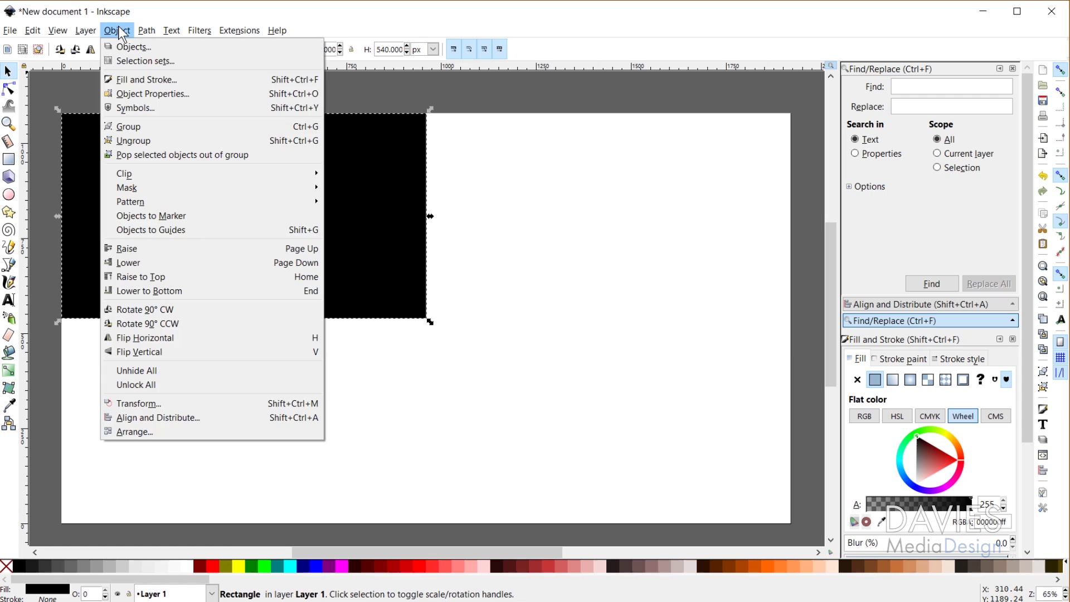
left_click(149, 230)
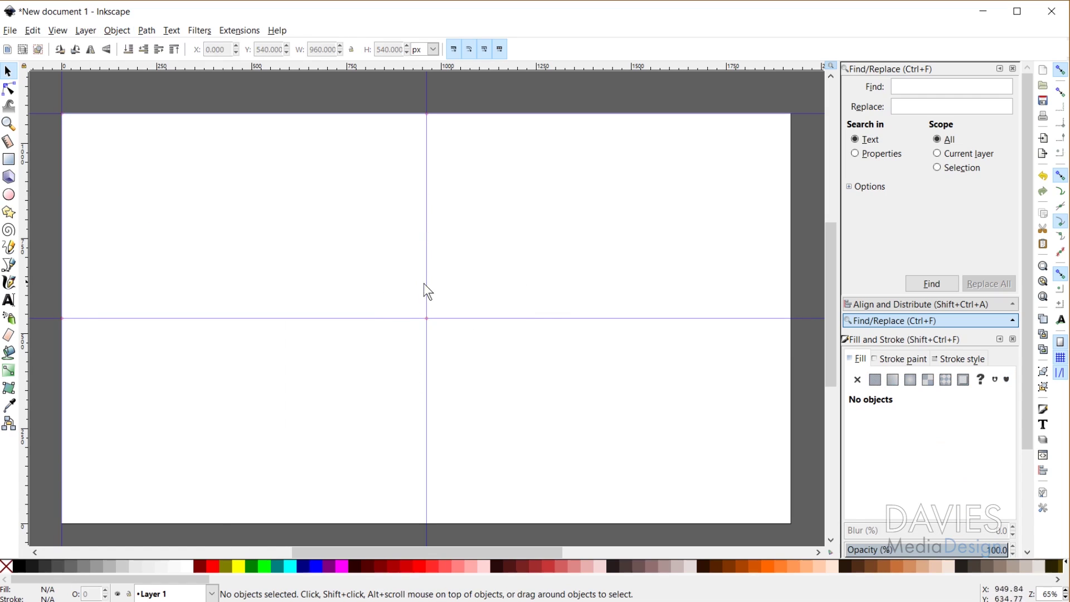
left_click(65, 30)
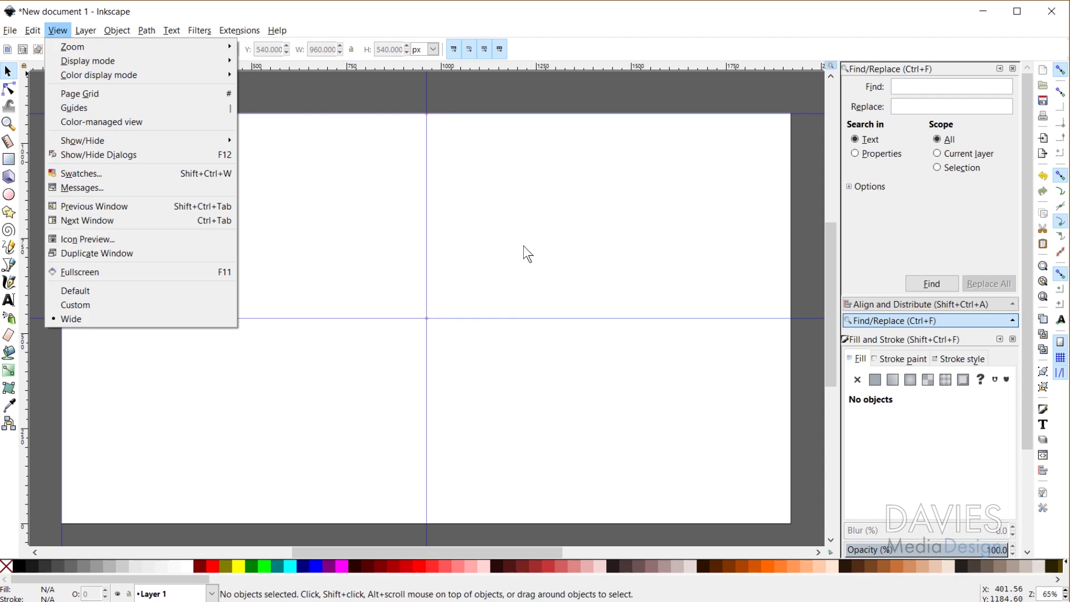
left_click(394, 216)
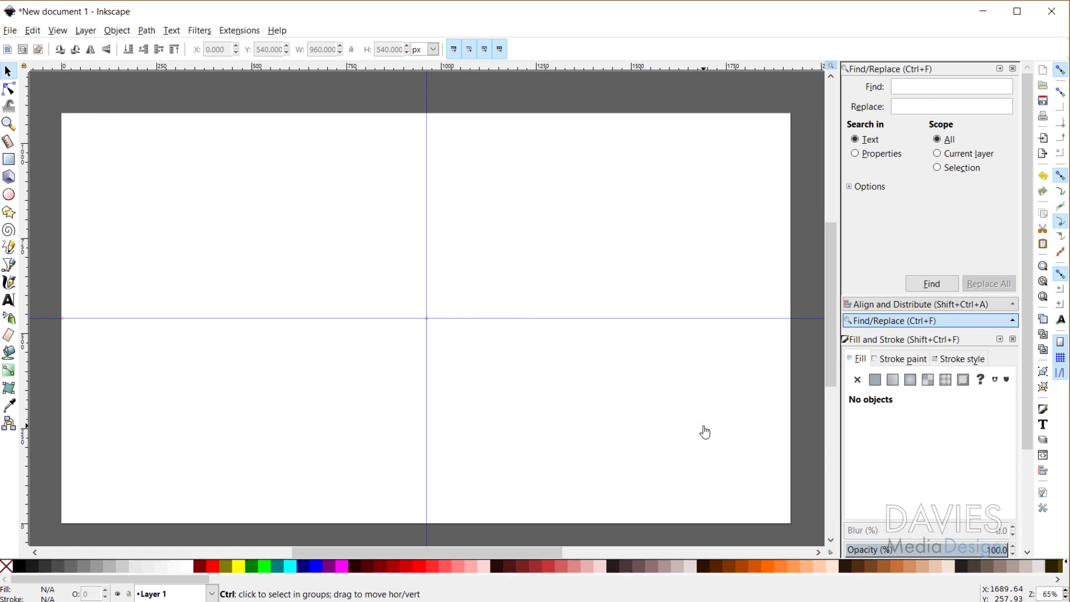
Delete the remaining vertical and horizontal centre guides so the page is blank
scroll(639, 410, "down", 1, "ctrl")
scroll(645, 424, "up", 1, "ctrl")
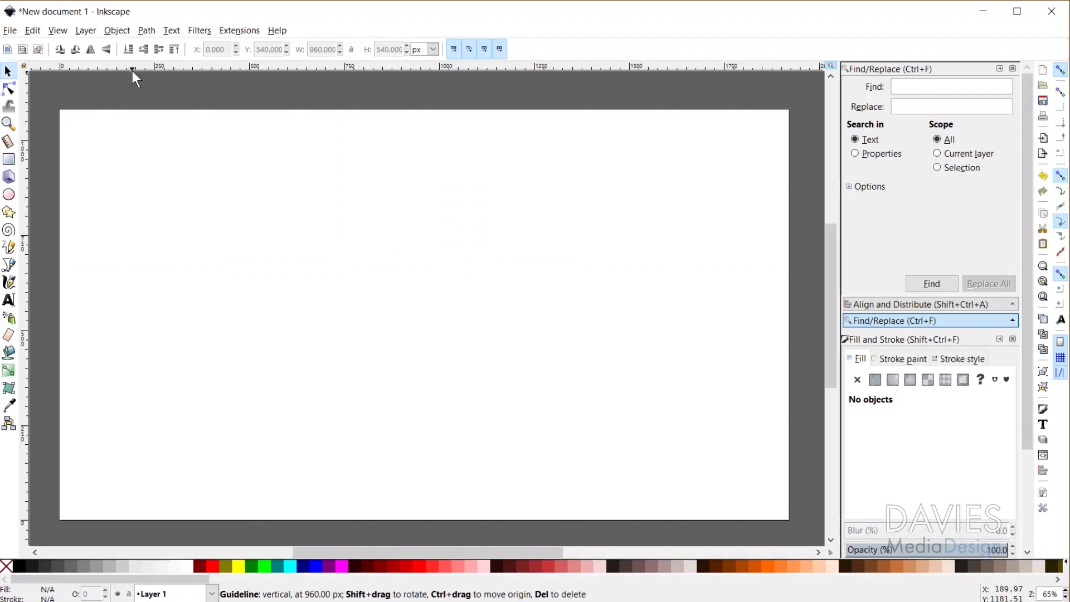
Add a horizontal guide from the top ruler and a vertical guide from the left ruler
left_click_drag(145, 126, 167, 306)
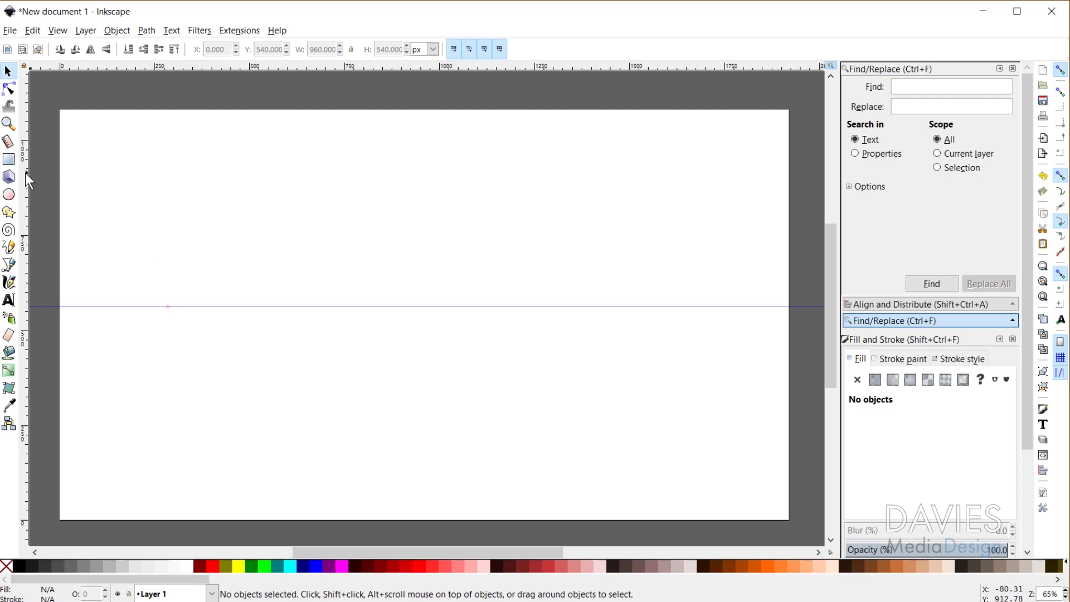
left_click_drag(25, 173, 490, 199)
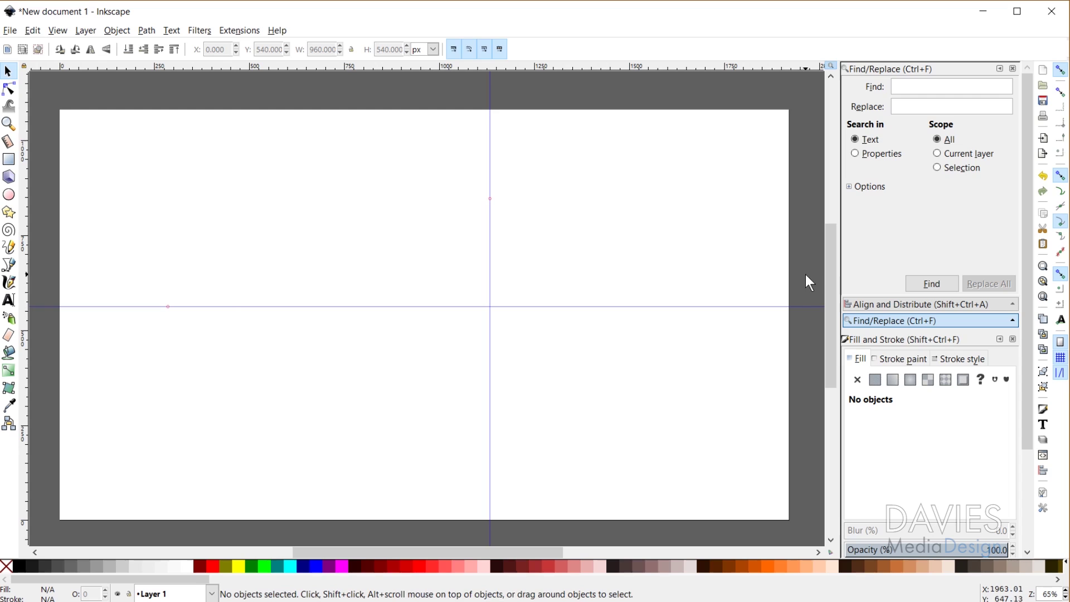
Position the horizontal guide at X 960, Y 540 in the Guideline dialog
double_click(318, 307)
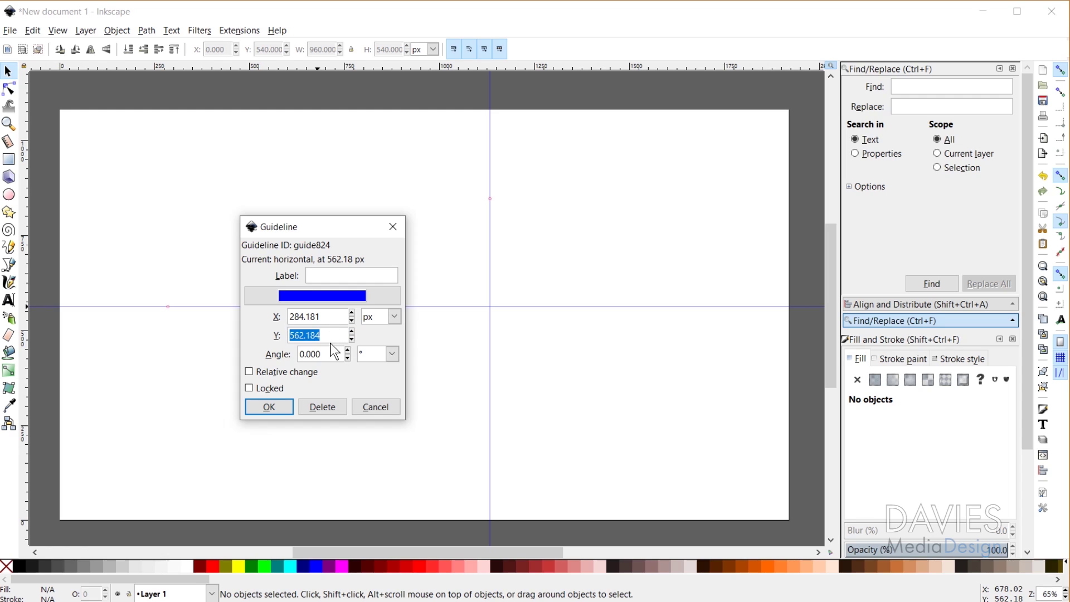
type("540")
left_click_drag(326, 316, 246, 312)
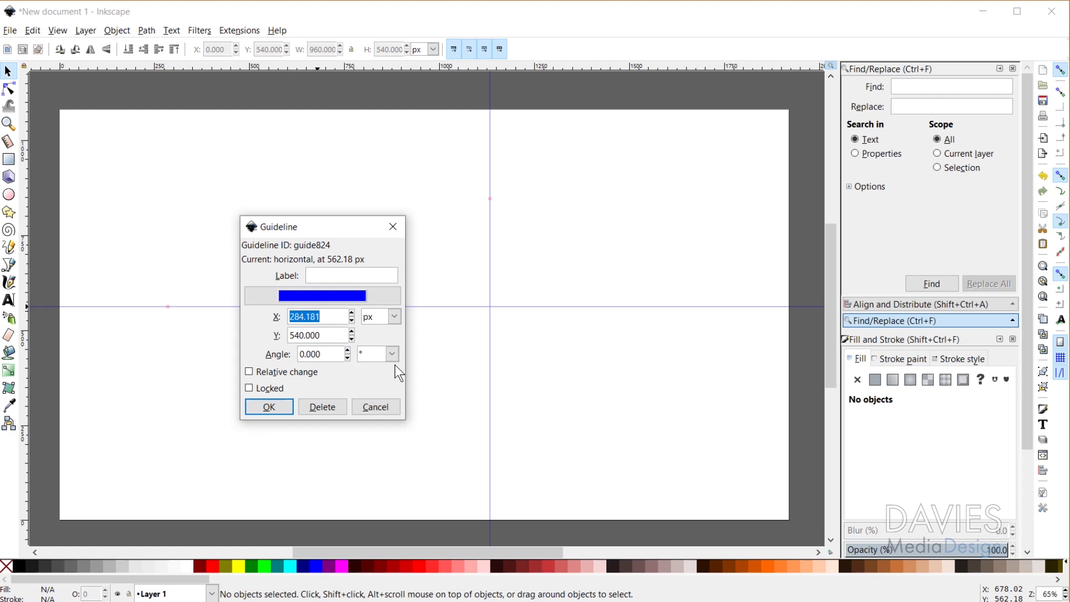
type("960")
left_click(281, 406)
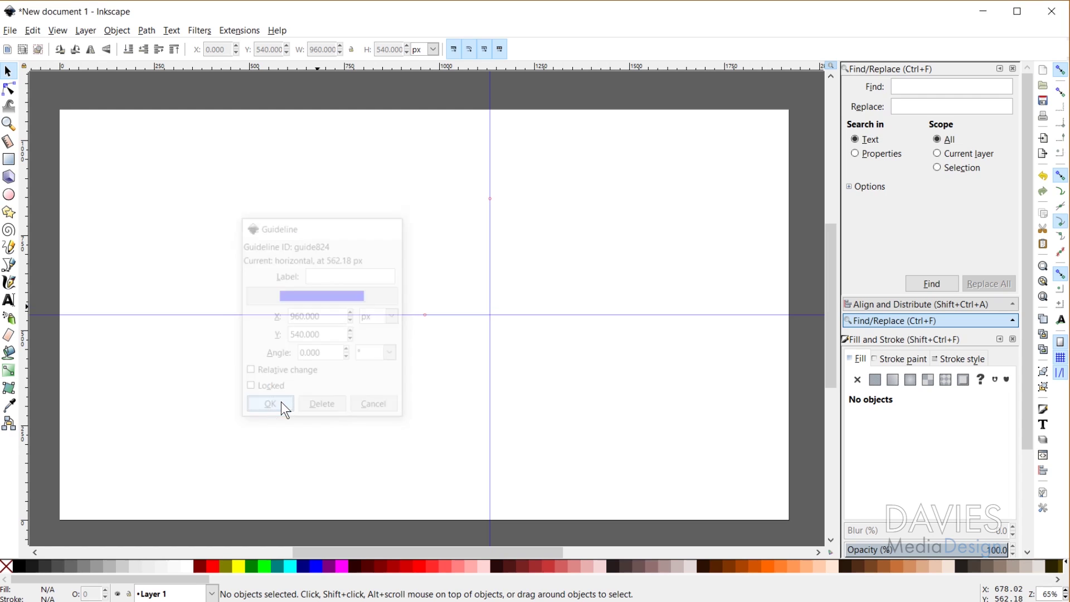
Position the vertical guide at X 960, Y 540 in the Guideline dialog
double_click(491, 239)
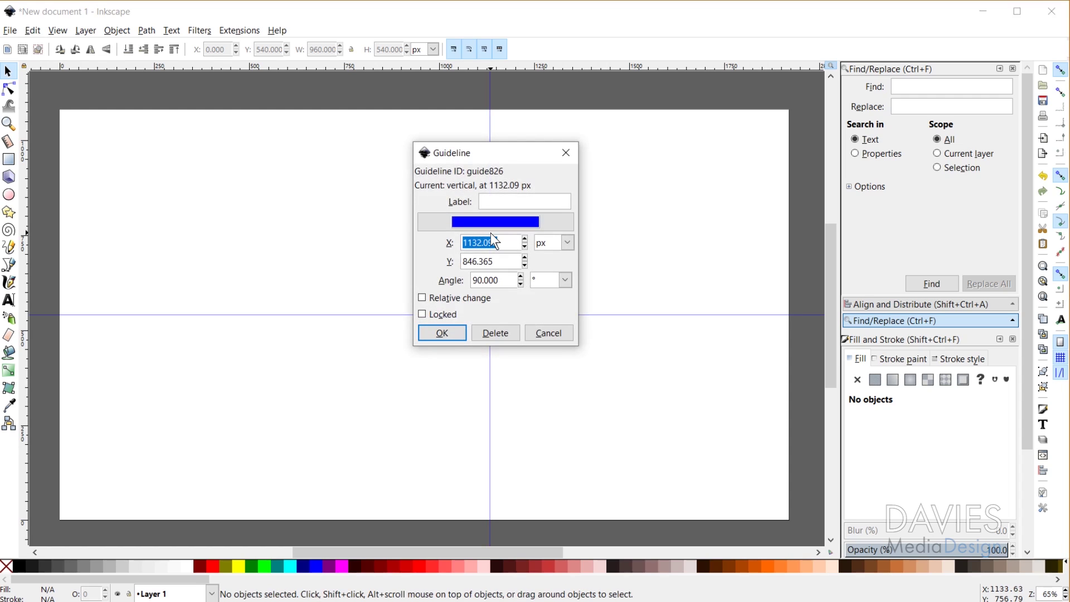
type("960")
key("Tab")
type("54")
left_click(446, 330)
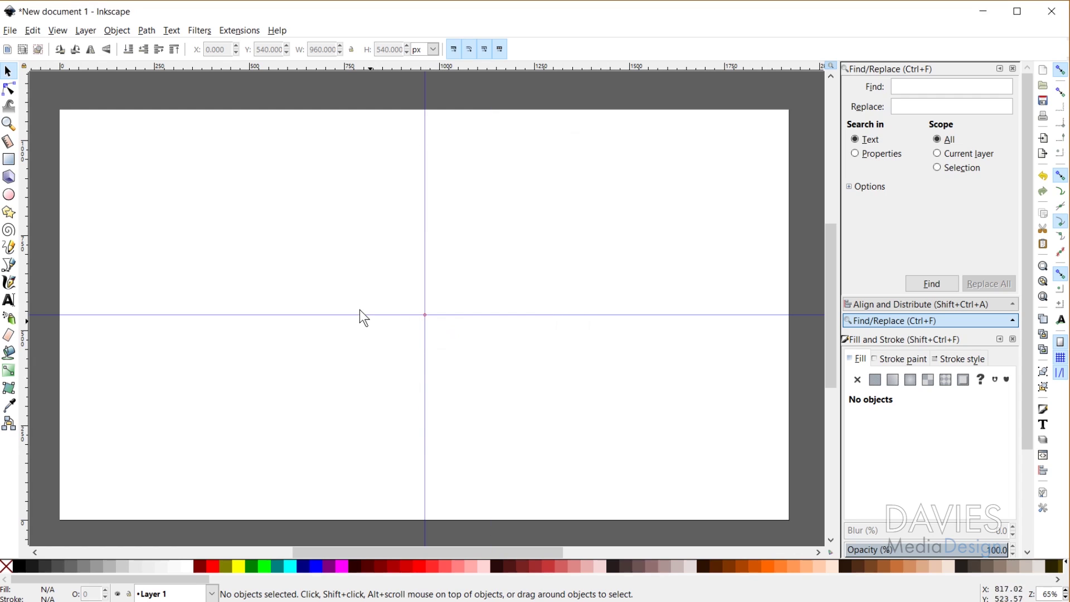